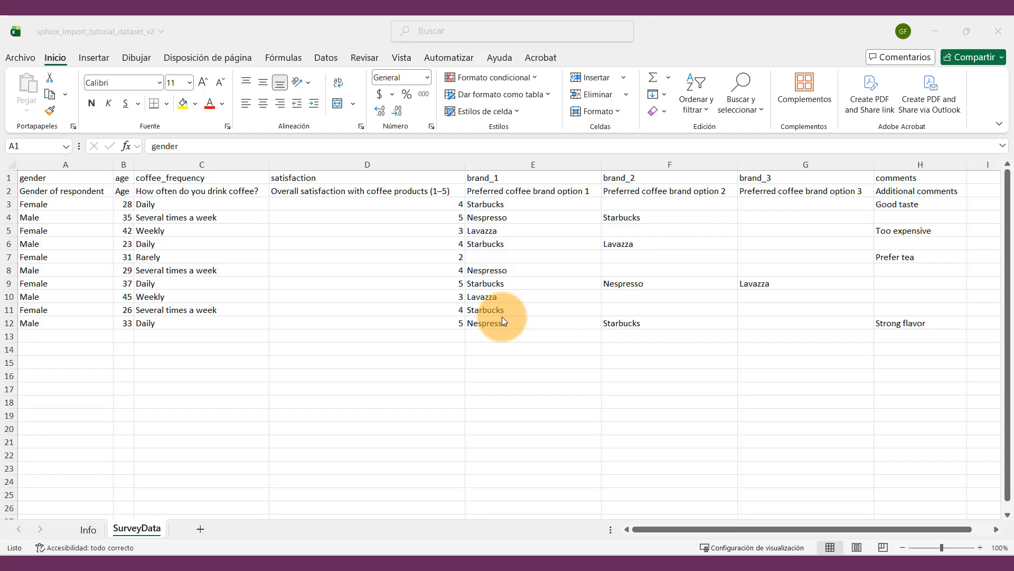
# Examine the names and labels of the three preferred coffee brand columns in the SurveyData sheet.
pyautogui.click(951, 30)
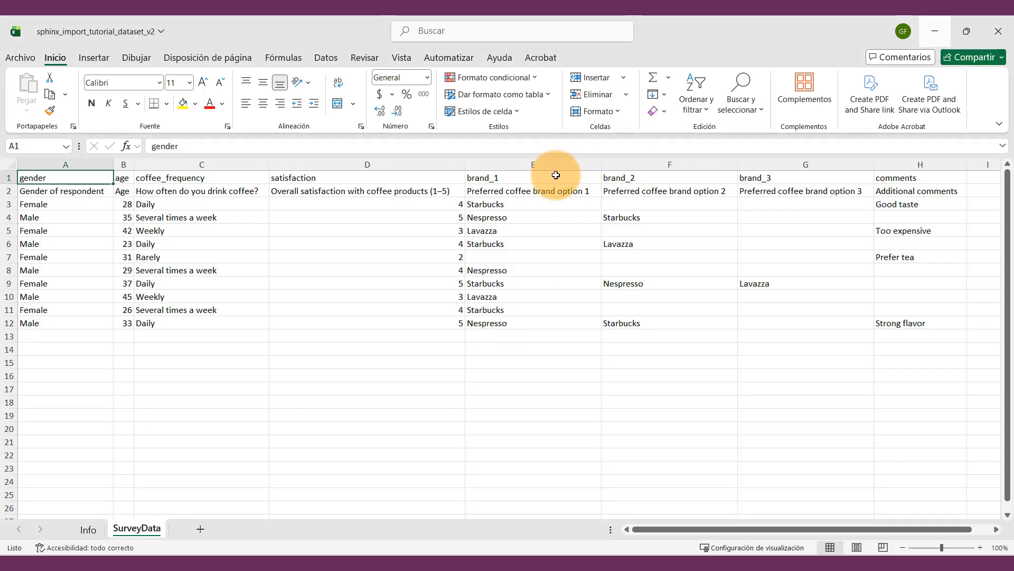
pyautogui.moveTo(556, 175); pyautogui.dragTo(763, 186)
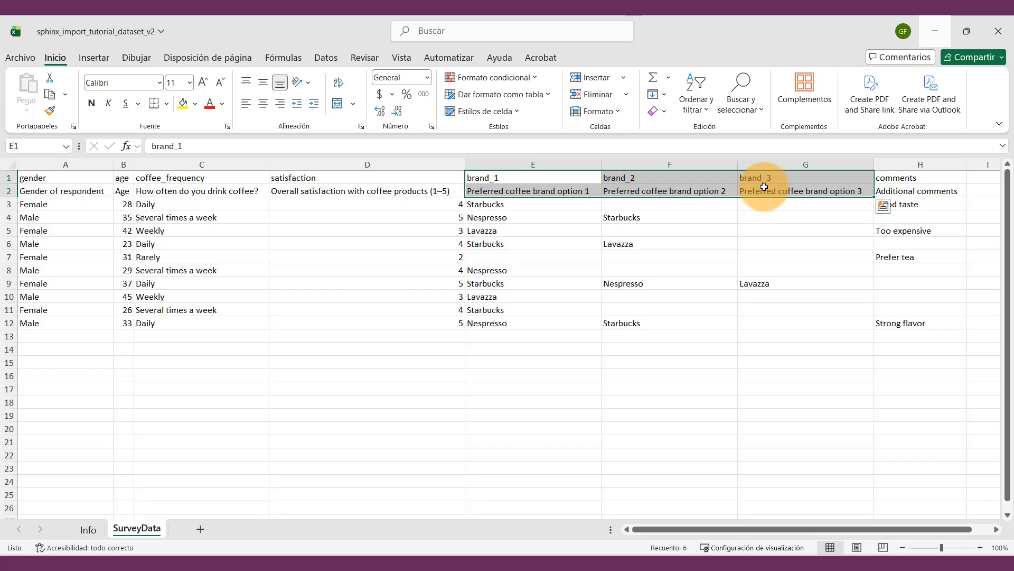
pyautogui.click(631, 274)
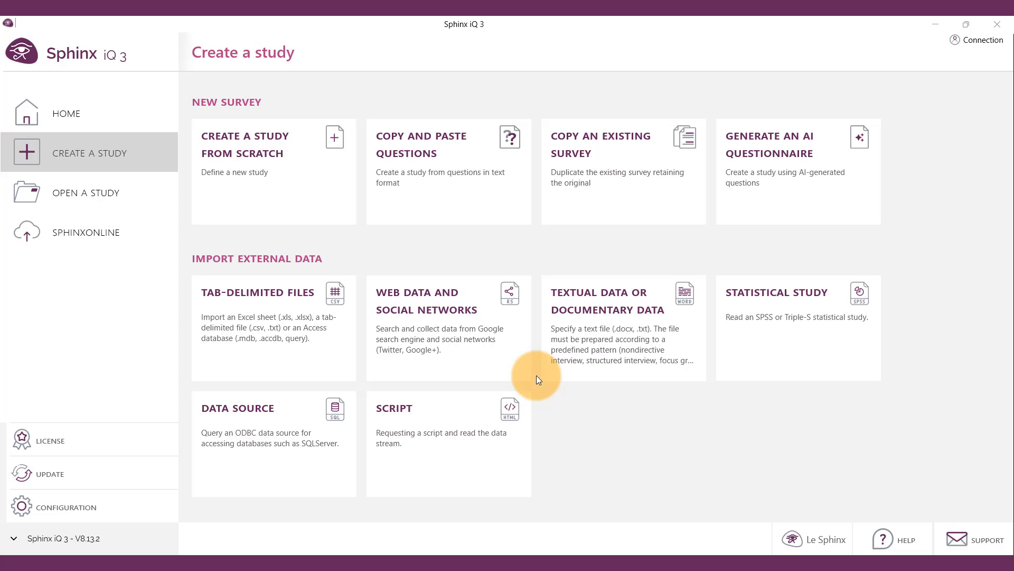
# Switch to Sphinx iQ 3 and start a tab-delimited file import from the SurveyData page of sphinx_import_tutorial_dataset_v2.
pyautogui.click(245, 309)
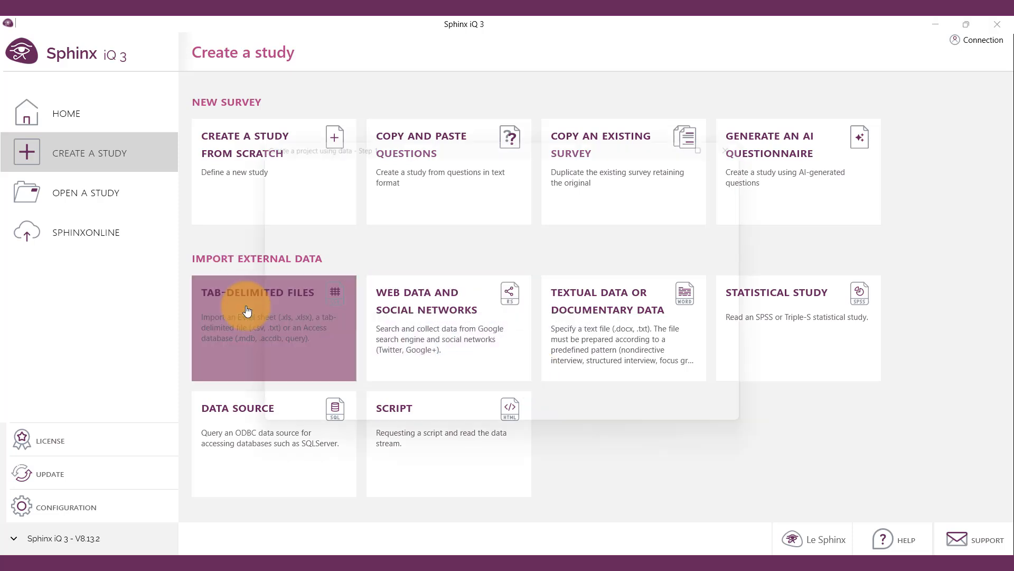
pyautogui.click(352, 159)
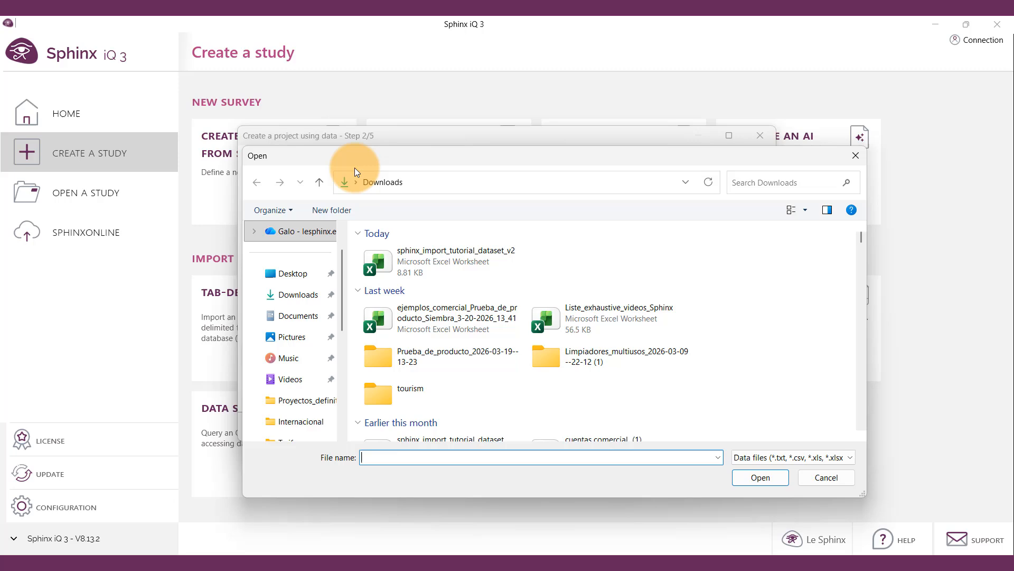
pyautogui.doubleClick(420, 261)
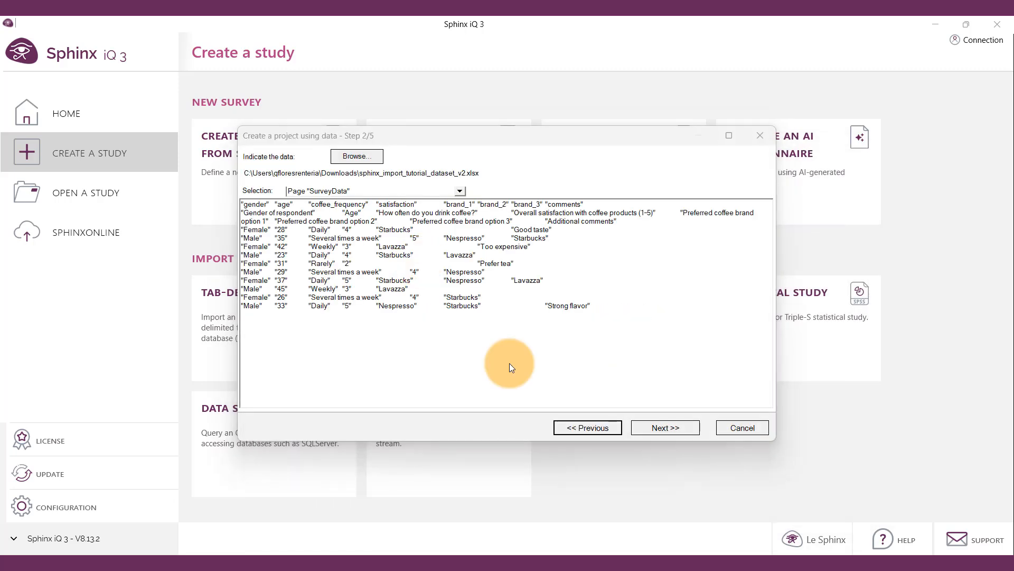
pyautogui.click(656, 426)
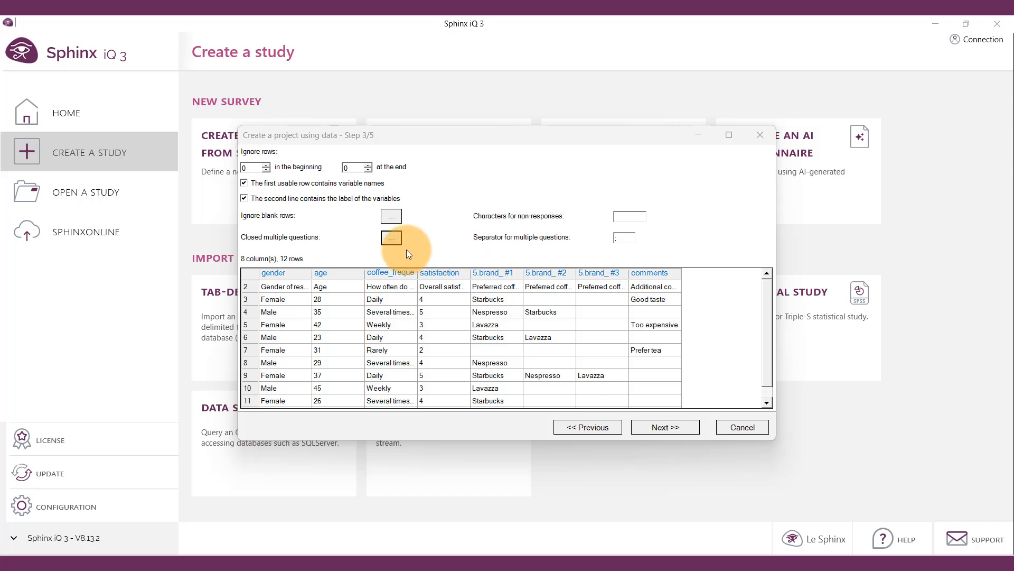
# Keep all three closed multiple question grouping options and set the separator for multiple questions to a semicolon.
pyautogui.click(391, 239)
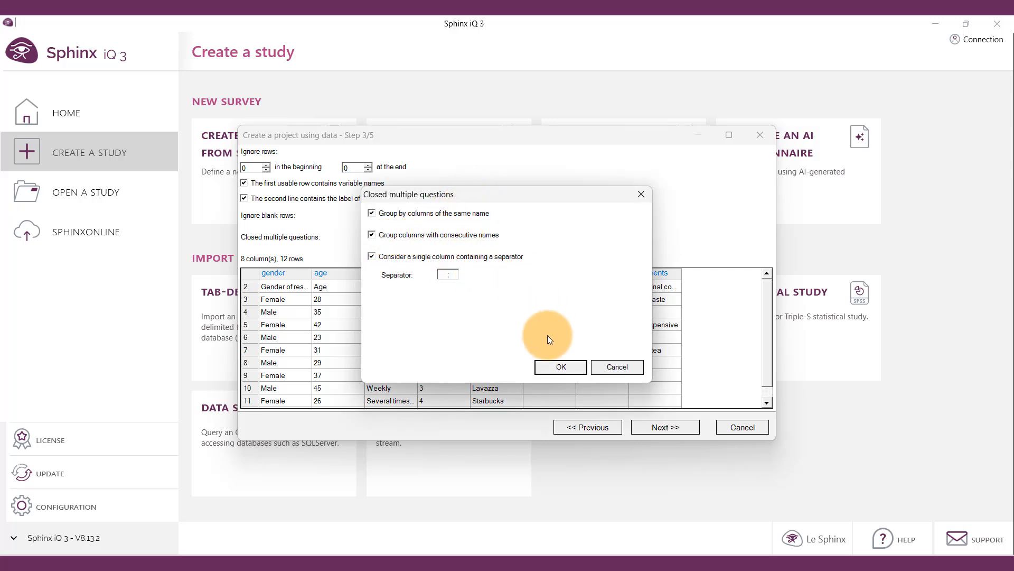
pyautogui.click(549, 368)
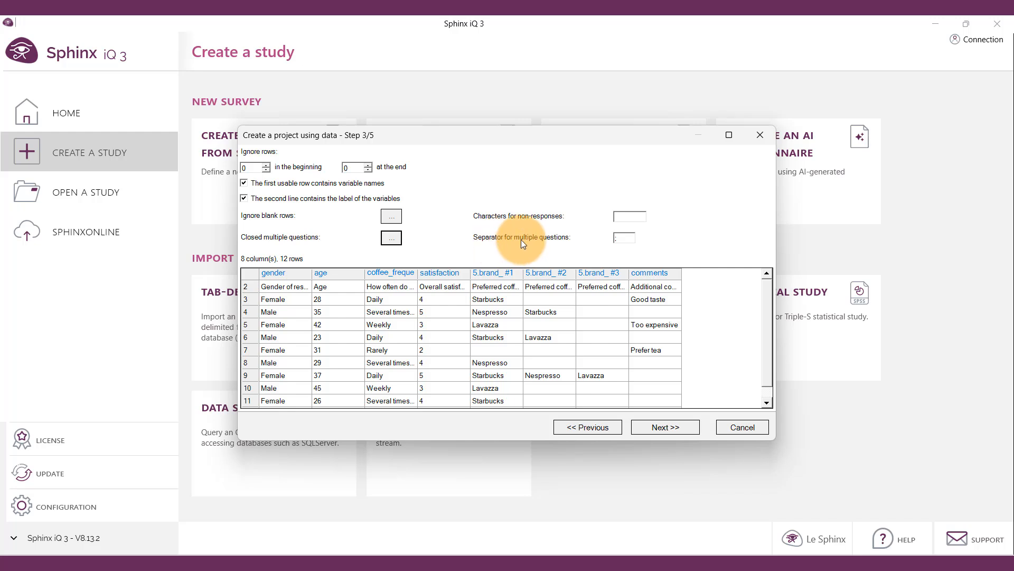
pyautogui.click(612, 238)
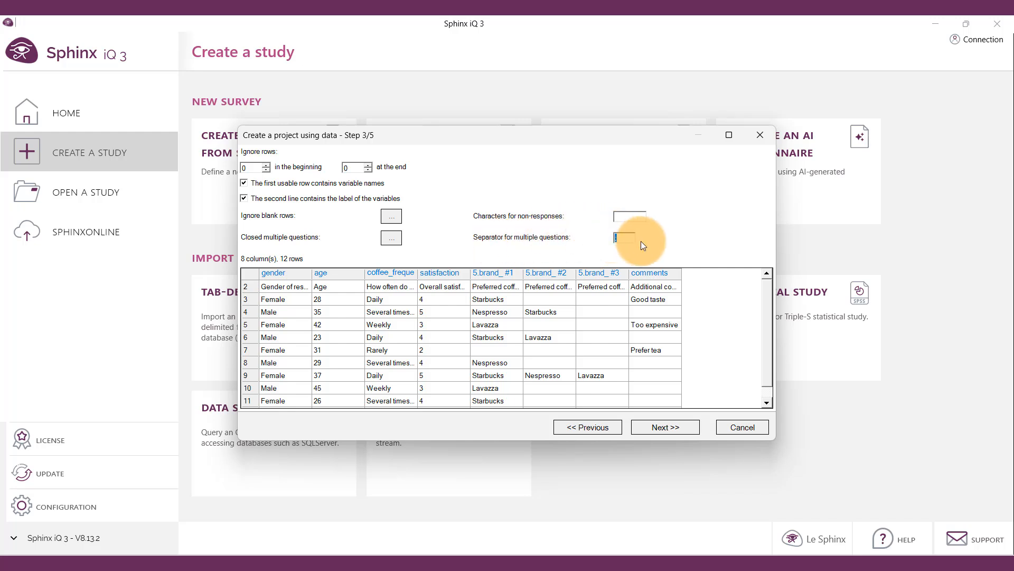
pyautogui.write(';')
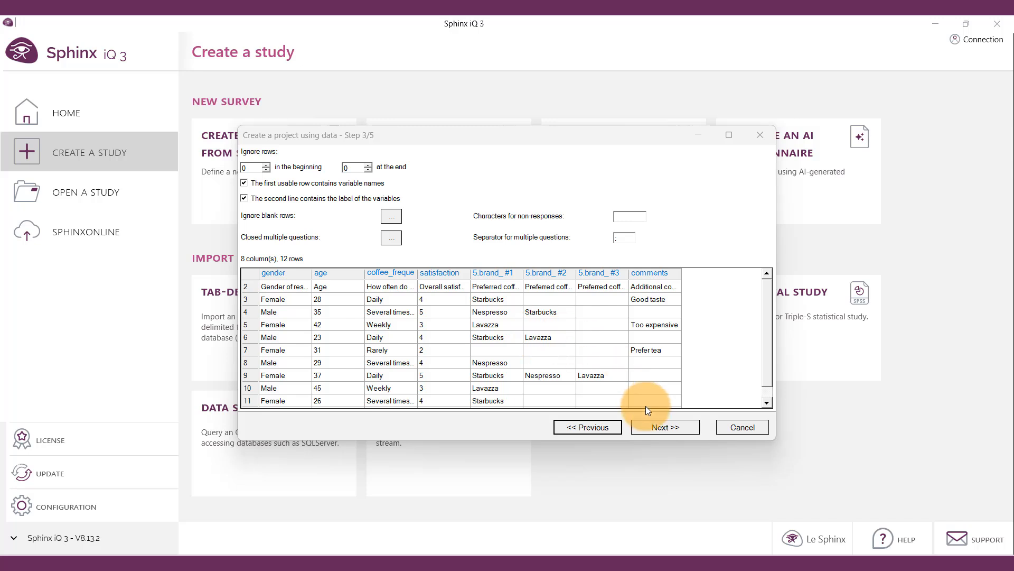
pyautogui.click(655, 426)
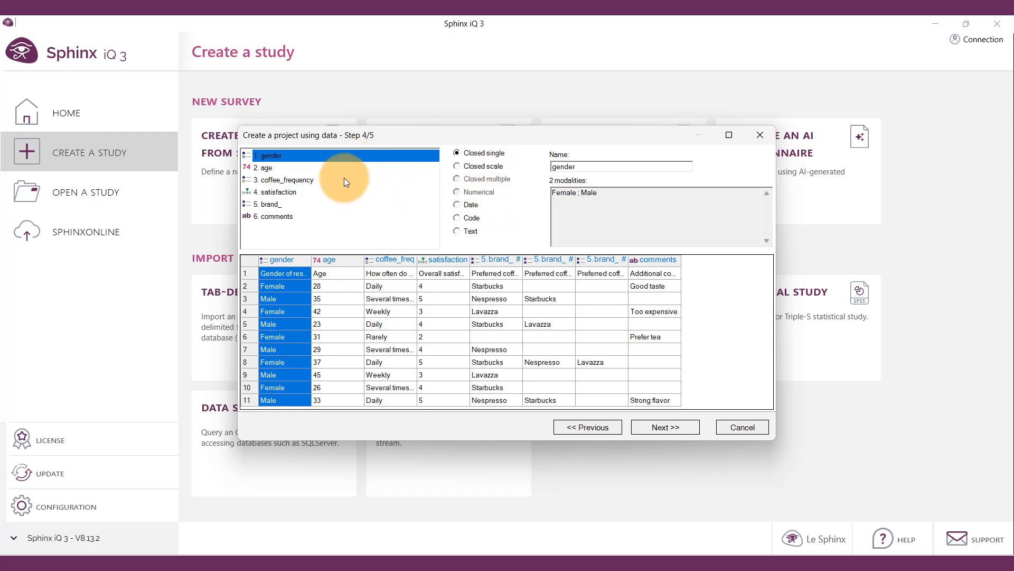
# Check the age variable's detected type and finish the import without changing any variable types.
pyautogui.click(334, 164)
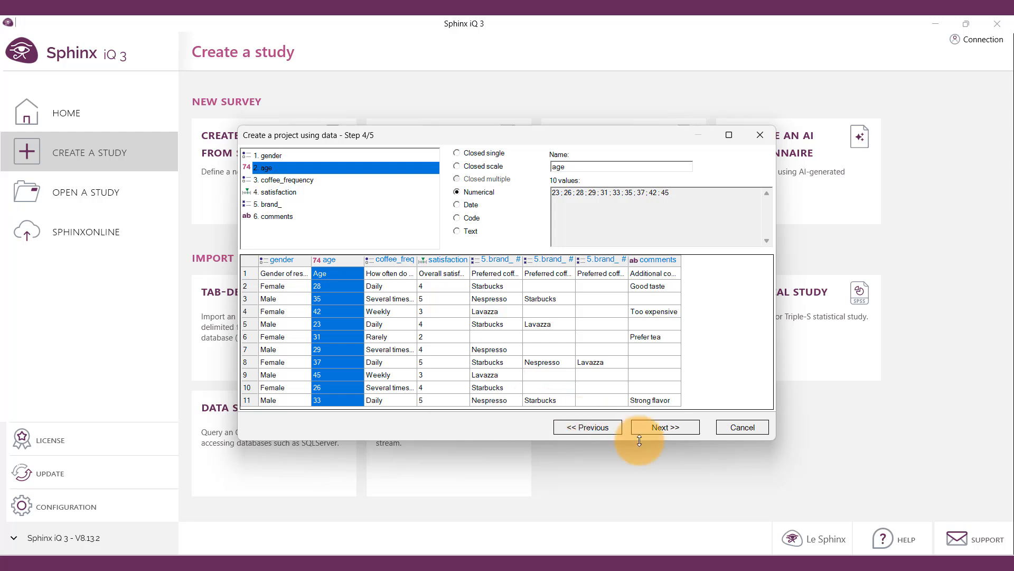
pyautogui.click(665, 426)
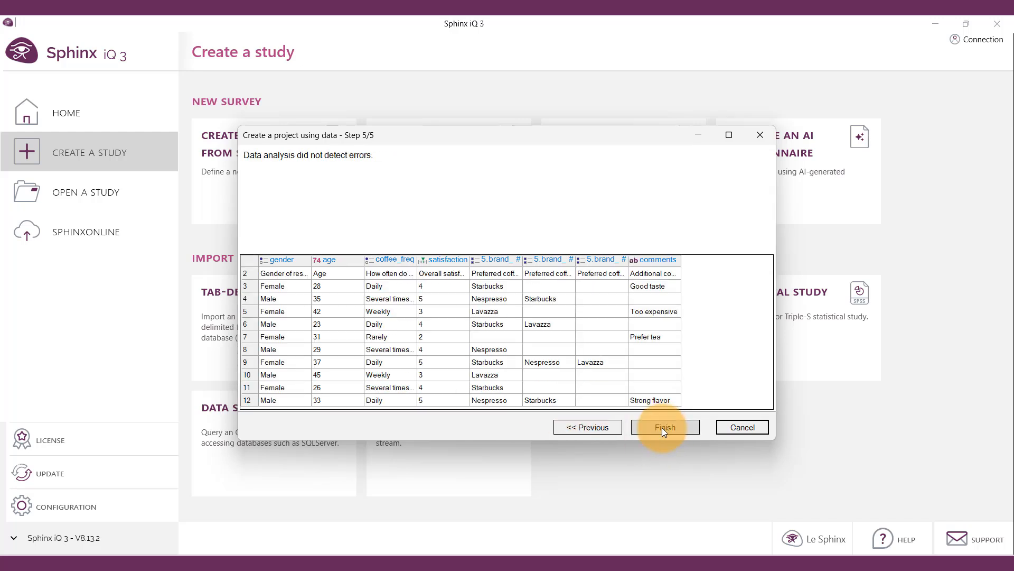
pyautogui.click(661, 427)
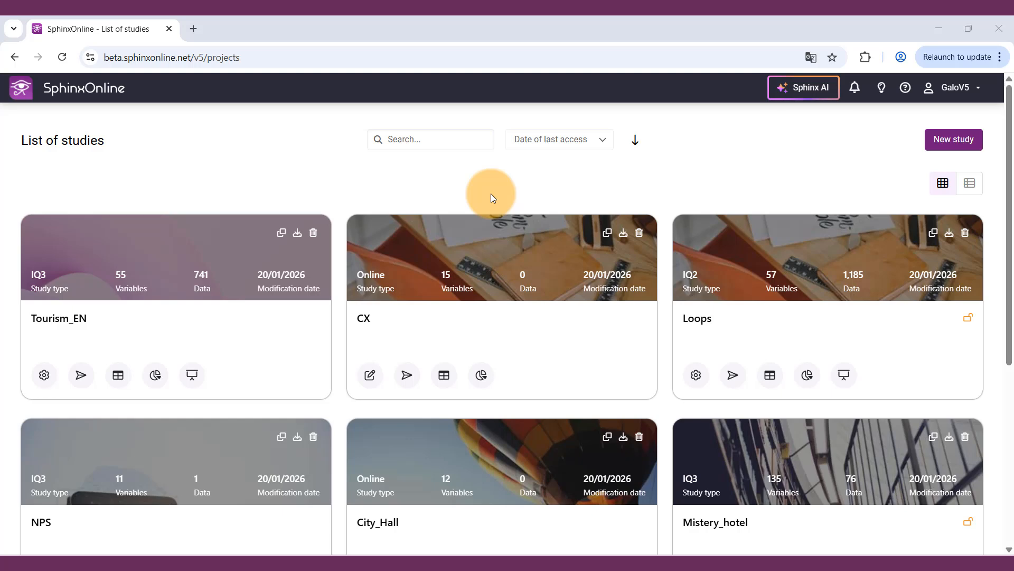
# Switch to SphinxOnline and start a new study from the Excel file sphinx_import_tutorial_dataset_v2.
pyautogui.click(930, 140)
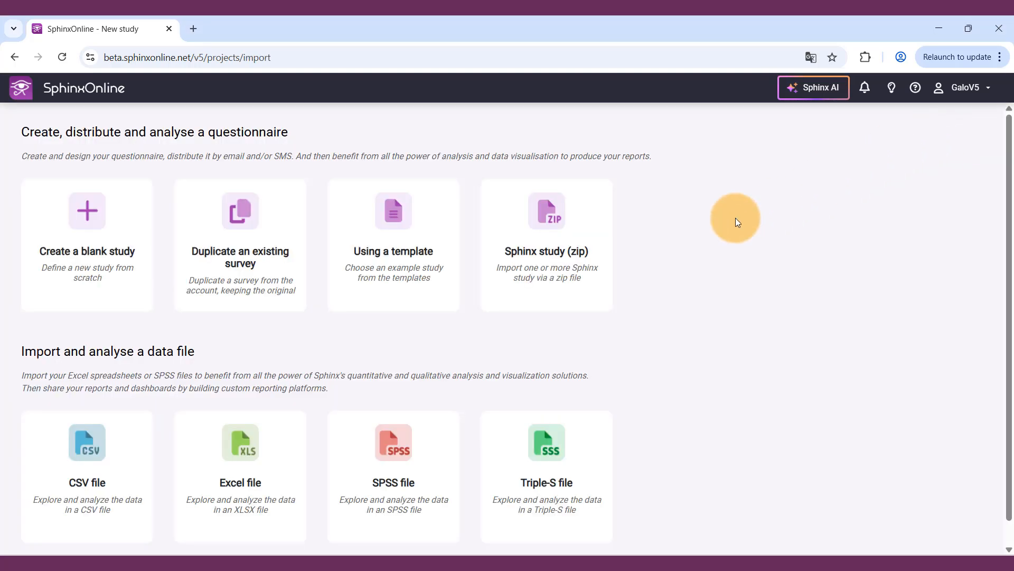
pyautogui.click(233, 495)
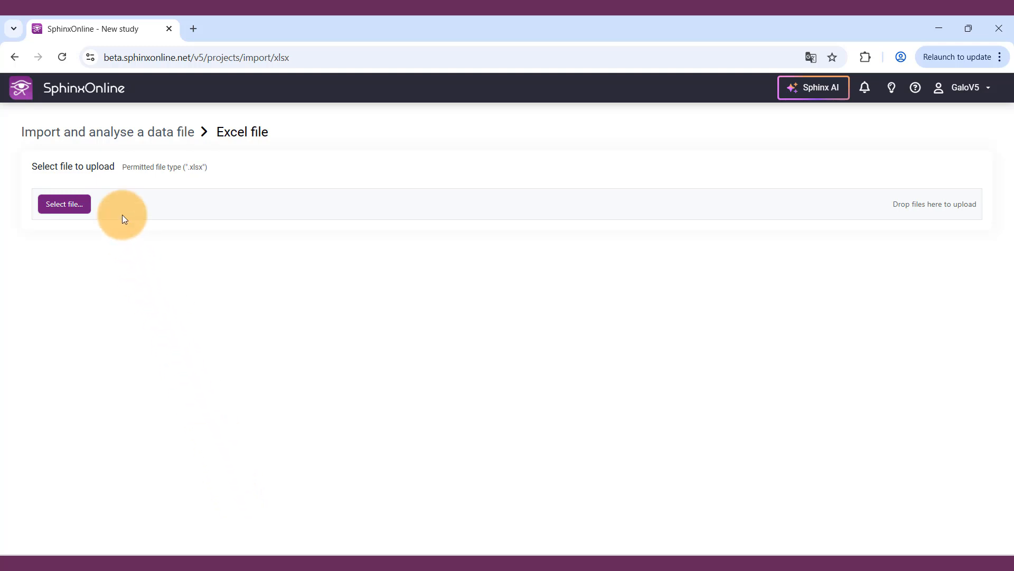
pyautogui.click(74, 208)
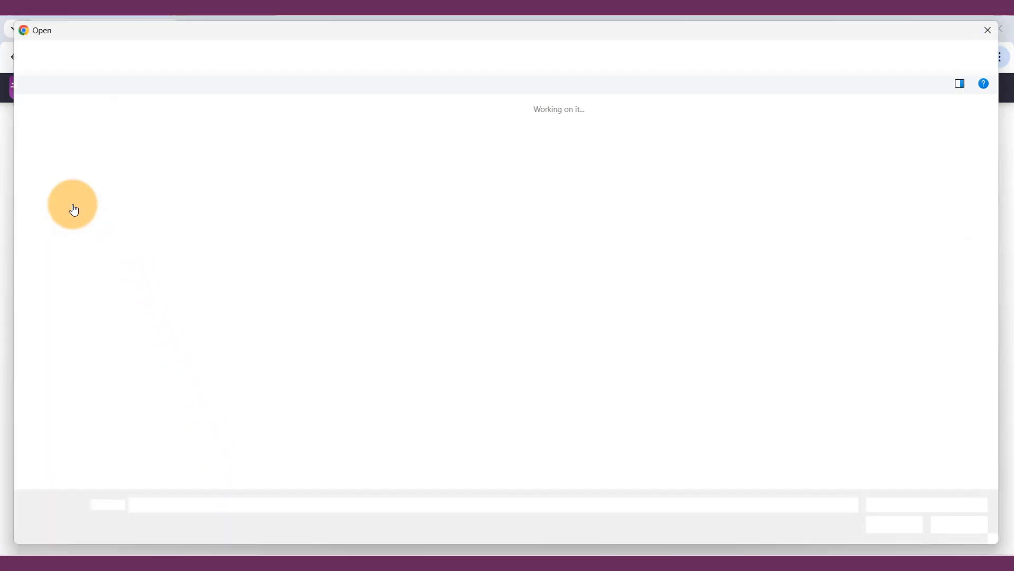
pyautogui.doubleClick(220, 129)
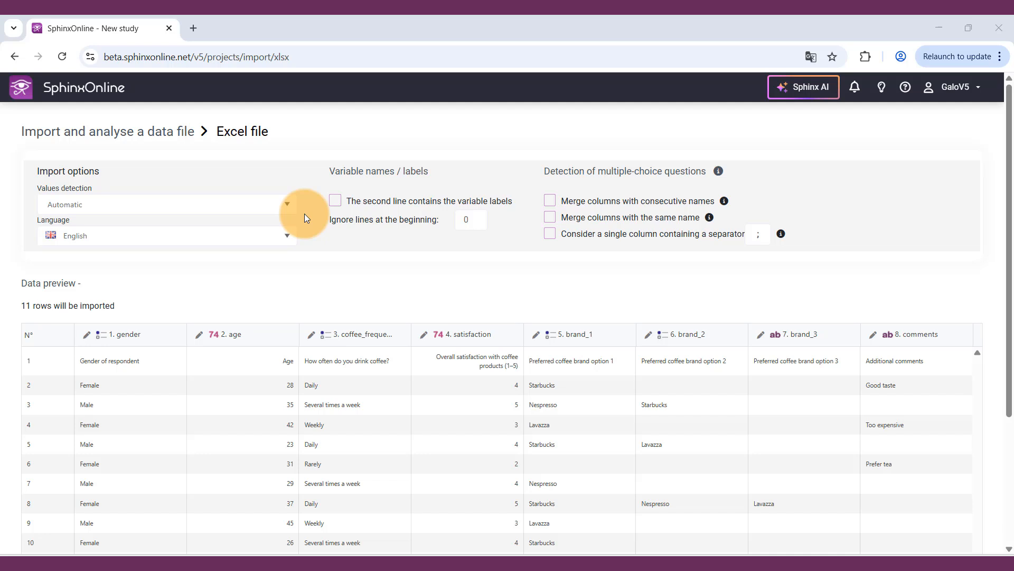
# Look through the available languages and values detection choices in the import options.
pyautogui.click(281, 236)
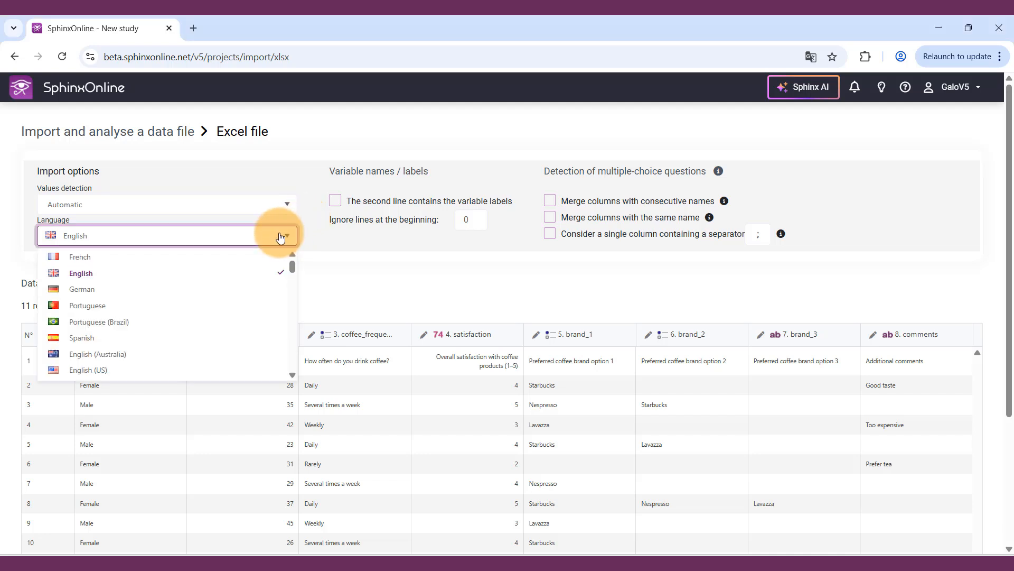
pyautogui.click(280, 236)
pyautogui.click(280, 205)
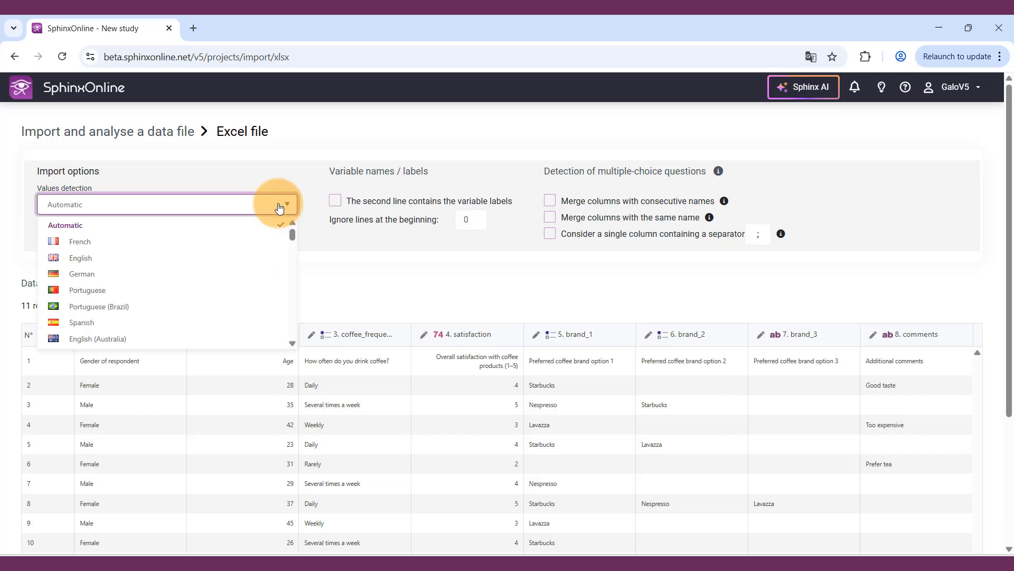
pyautogui.click(280, 206)
# Treat the second line as variable labels and merge columns with consecutive names, accepting the loss of column changes.
pyautogui.click(336, 201)
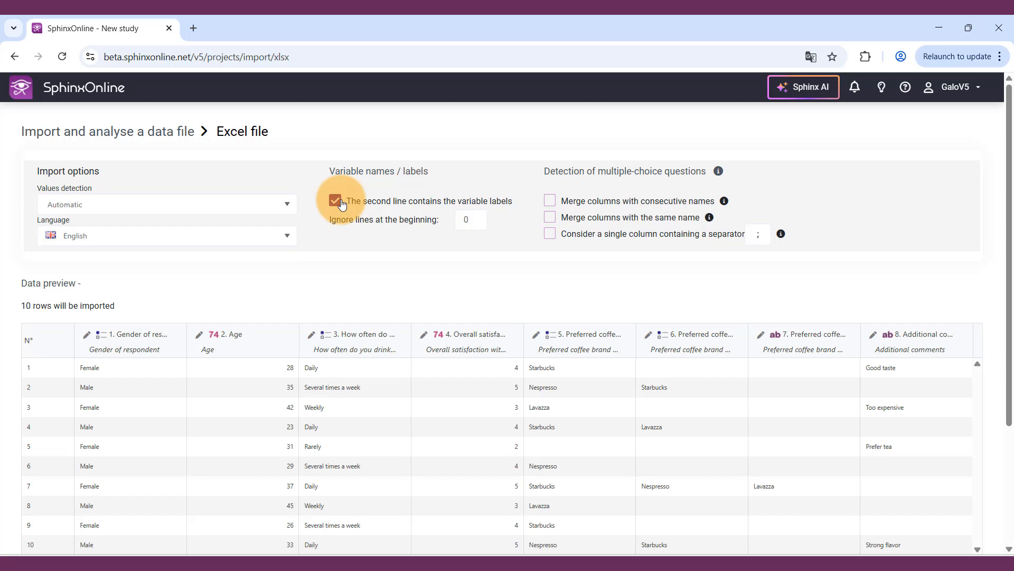
pyautogui.click(466, 220)
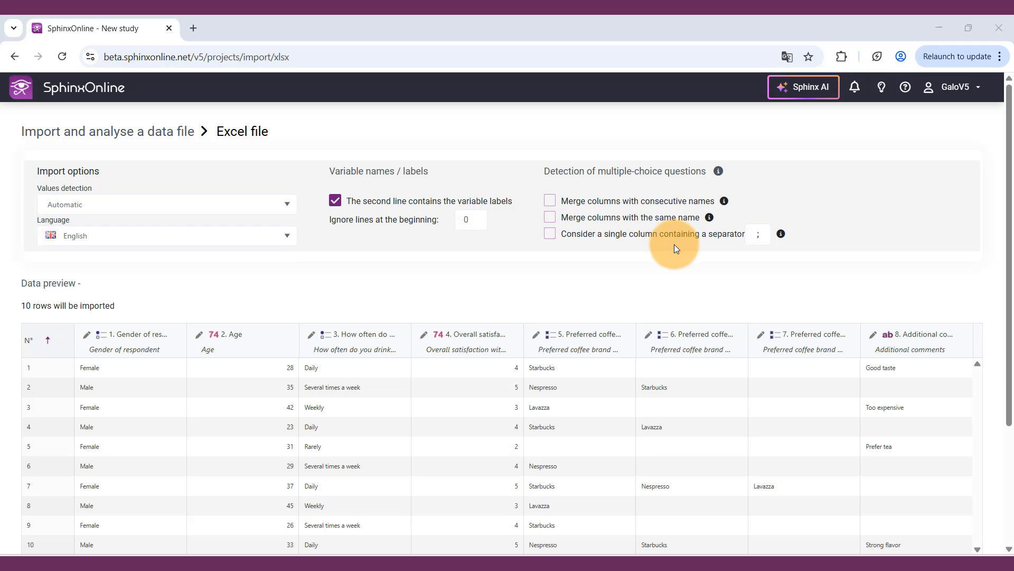
pyautogui.click(635, 205)
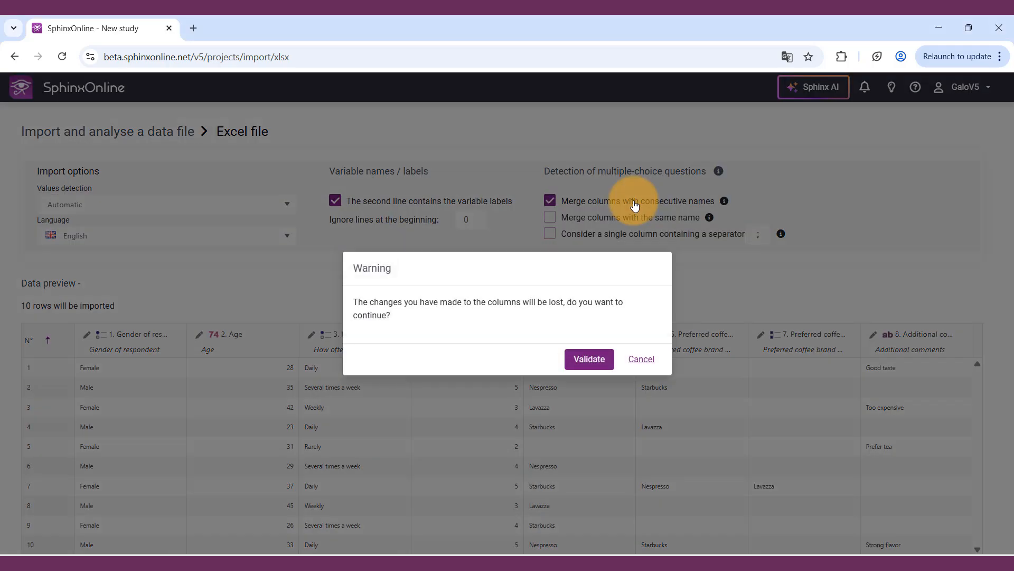
pyautogui.press('Return')
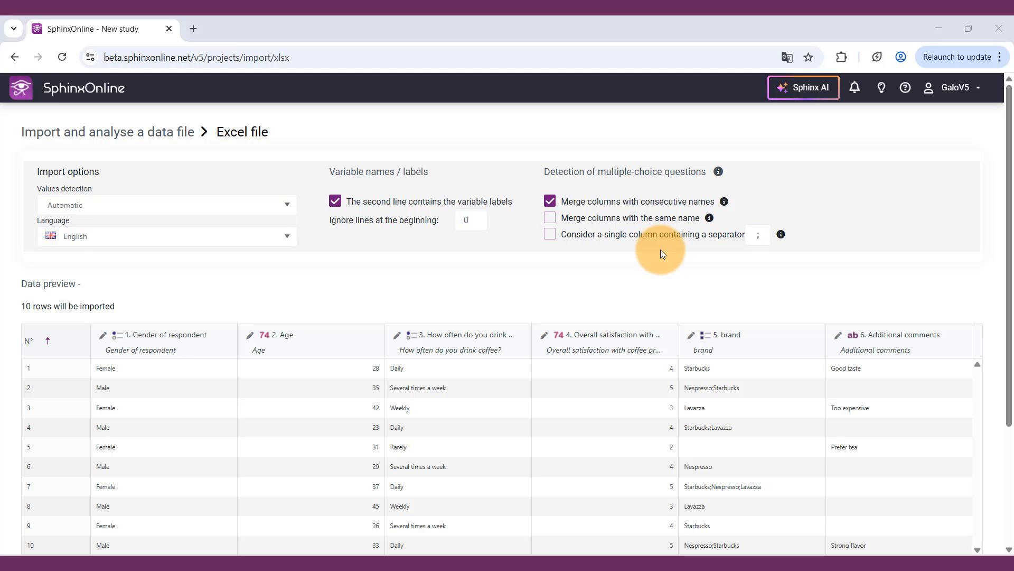
# Examine the name, label and data type settings of the Gender of respondent variable in the data preview.
pyautogui.scroll(-1, 661, 249)
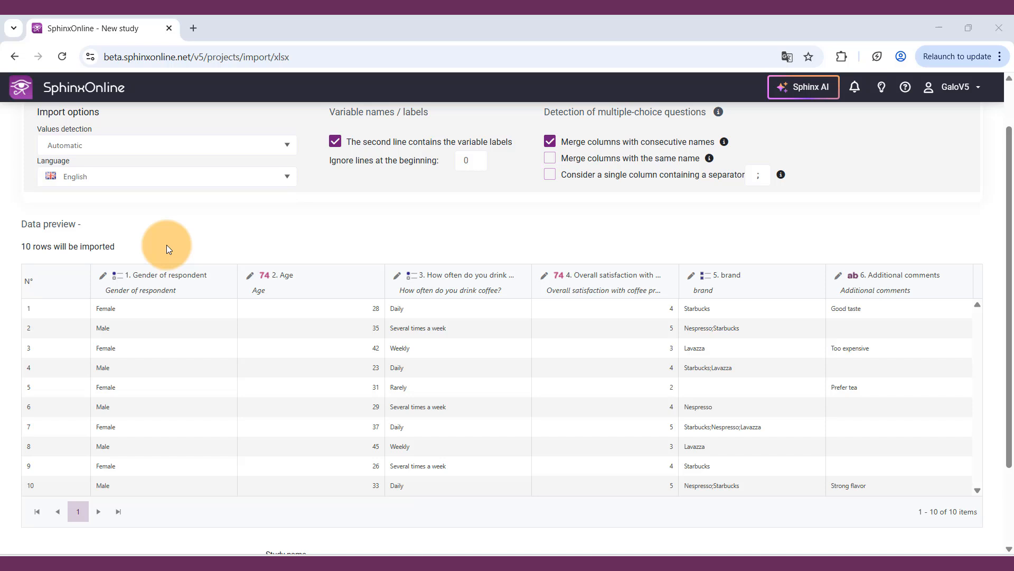
pyautogui.click(103, 275)
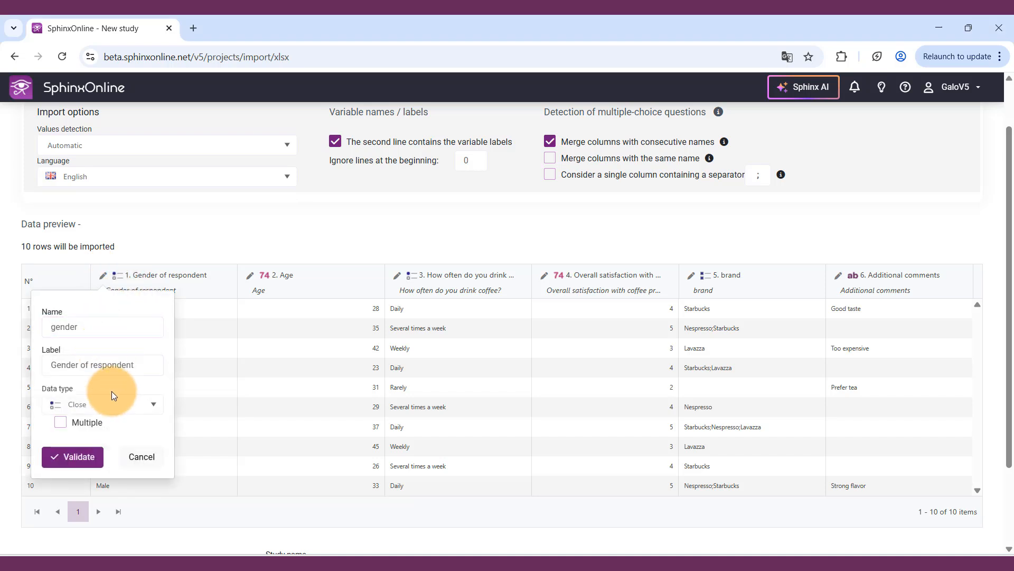
pyautogui.click(116, 406)
pyautogui.click(136, 408)
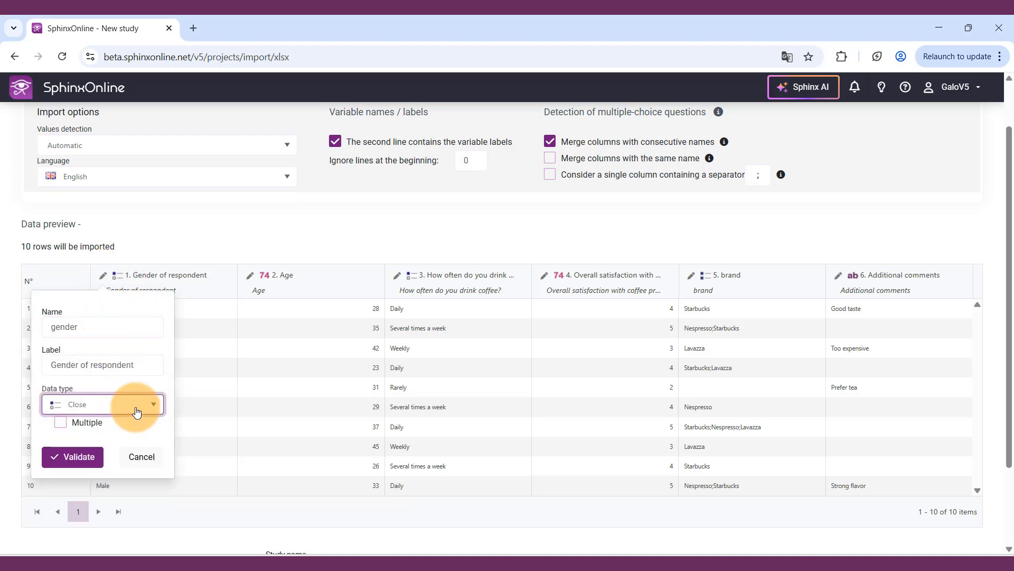
# Name the study Test and create it from the imported data.
pyautogui.scroll(-2, 384, 467)
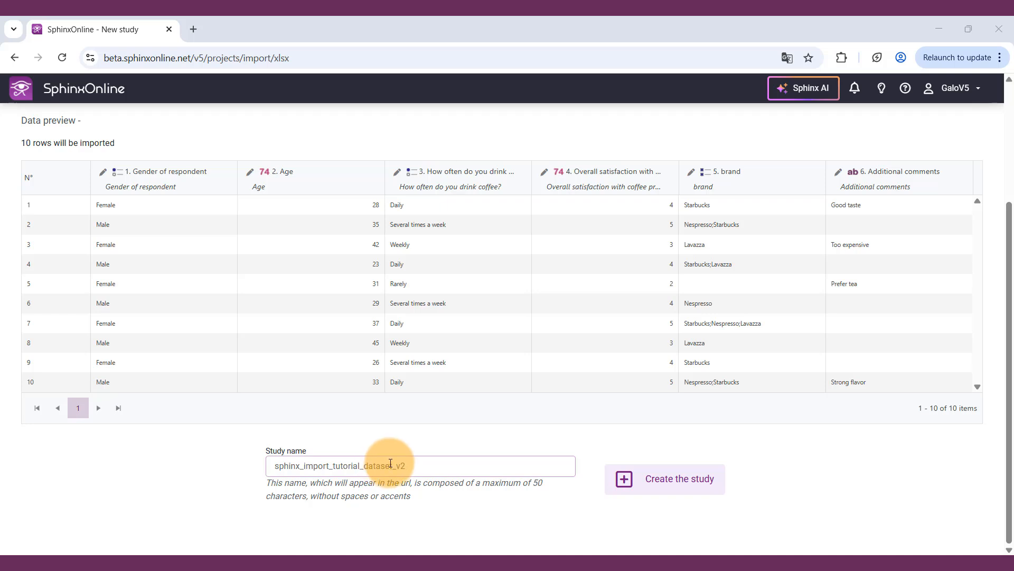
pyautogui.doubleClick(389, 463)
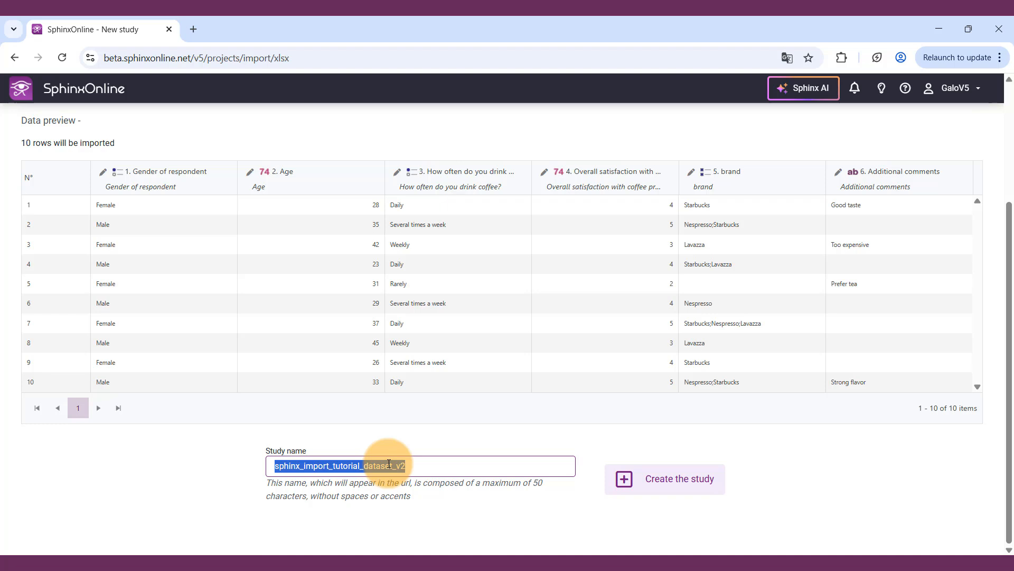
pyautogui.write('Test')
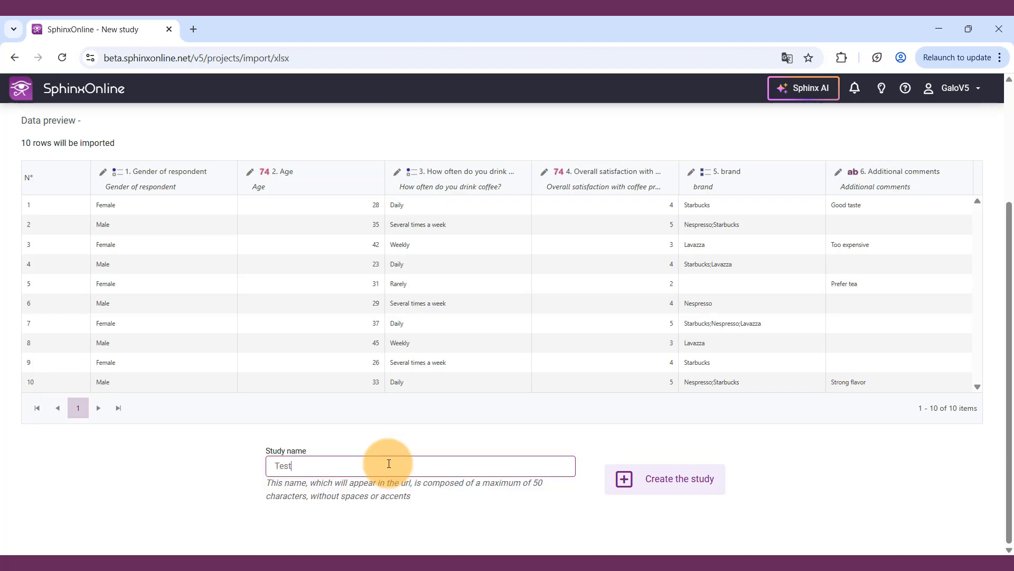
pyautogui.click(673, 483)
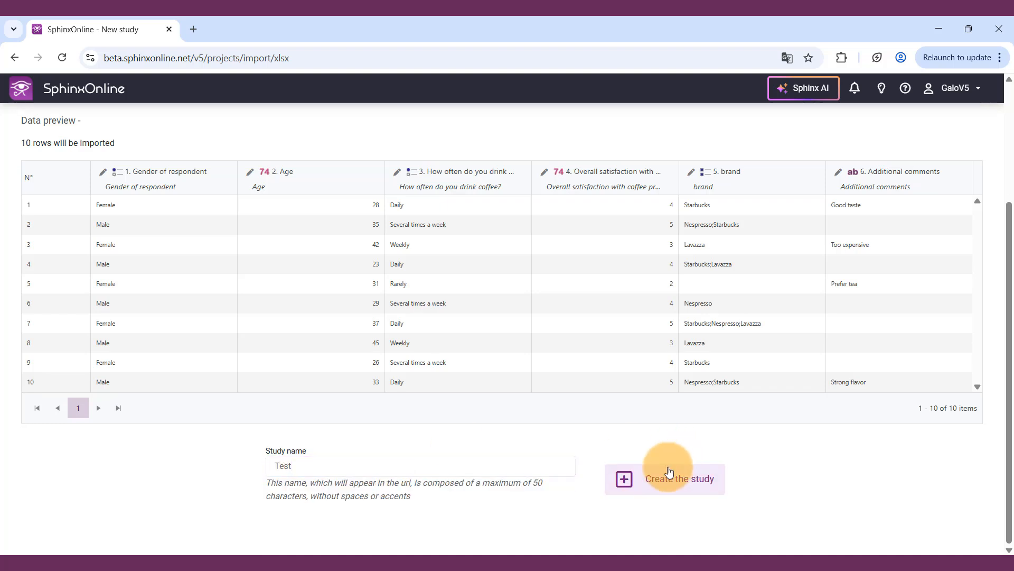